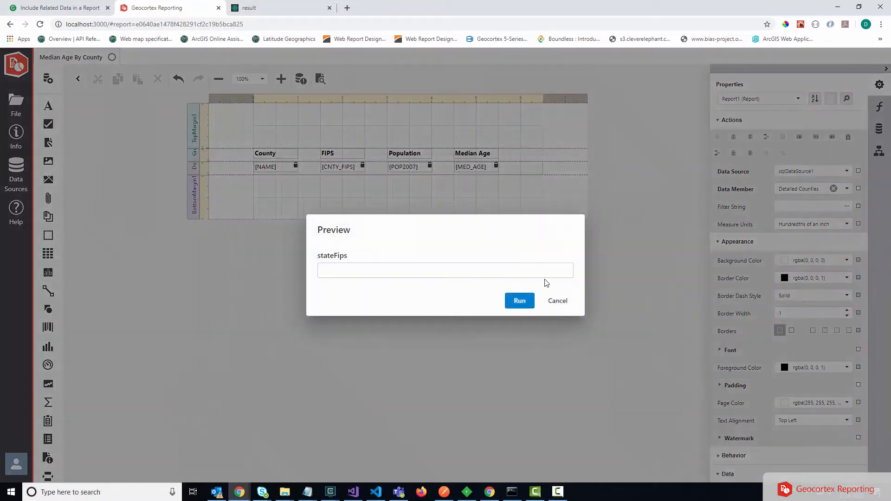
# Run the report preview with stateFips set to 06.
pyautogui.click(520, 271)
pyautogui.write('06')
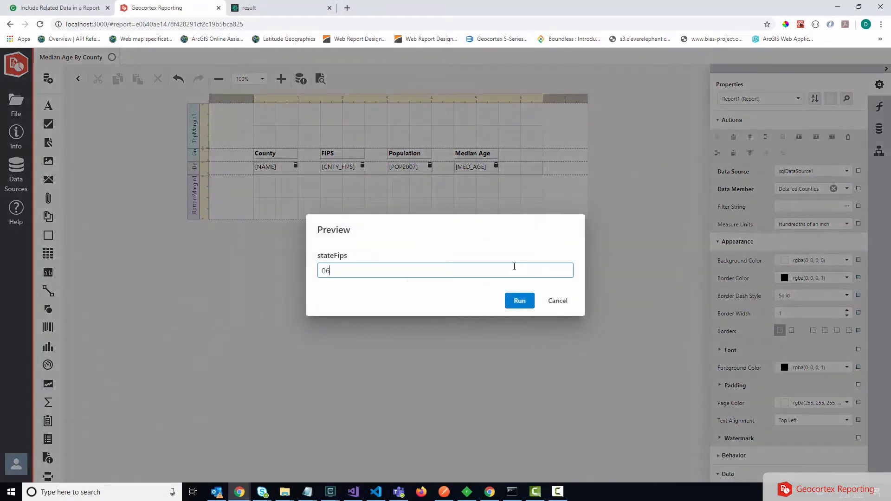
pyautogui.click(519, 301)
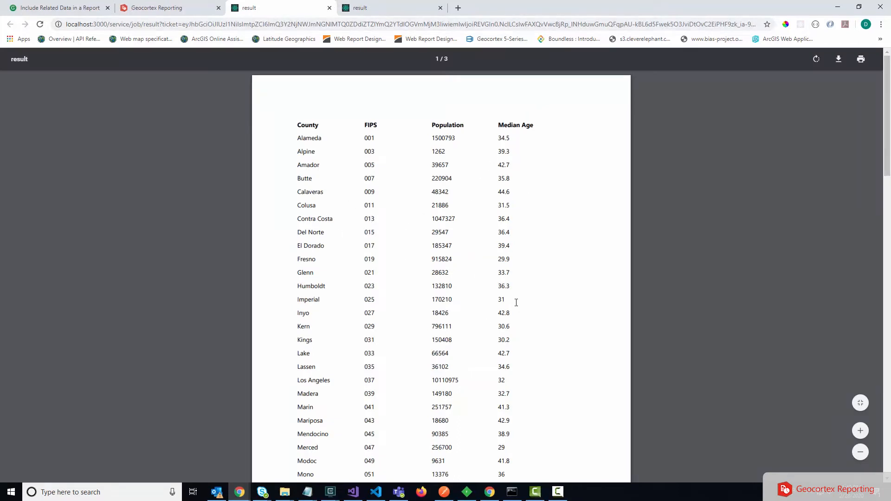
# Back in the report designer, replace the [POP2007] label's text expression with an empty Iif logical function.
pyautogui.click(177, 9)
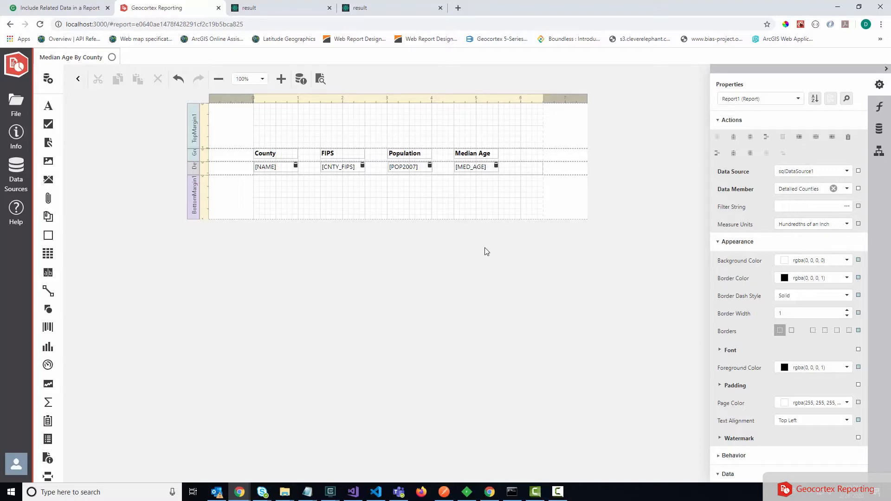
pyautogui.click(412, 168)
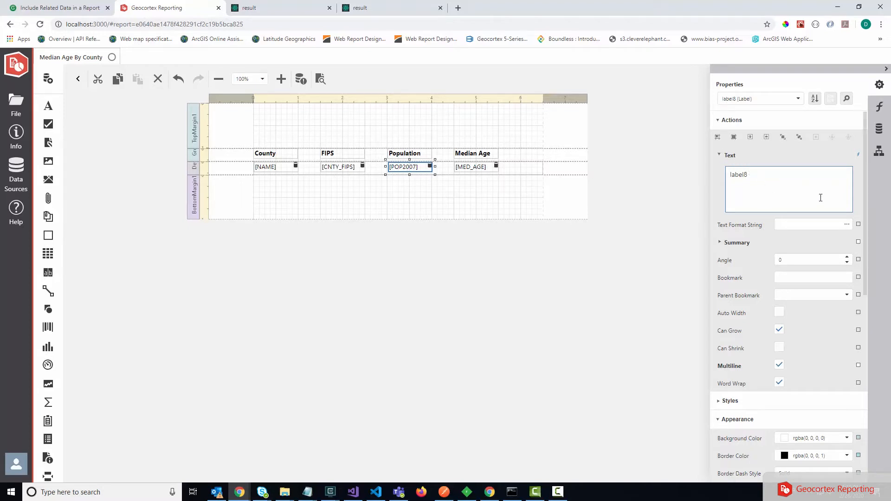
pyautogui.moveTo(859, 156)
pyautogui.click(858, 155)
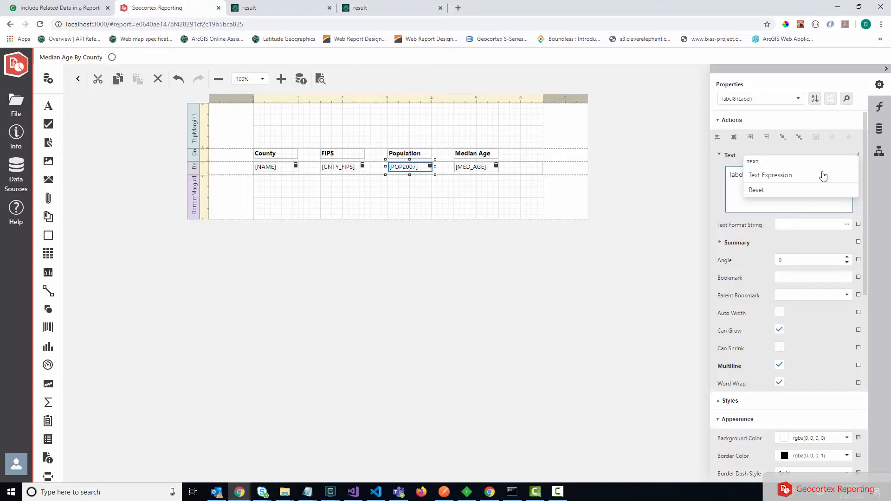
pyautogui.click(805, 180)
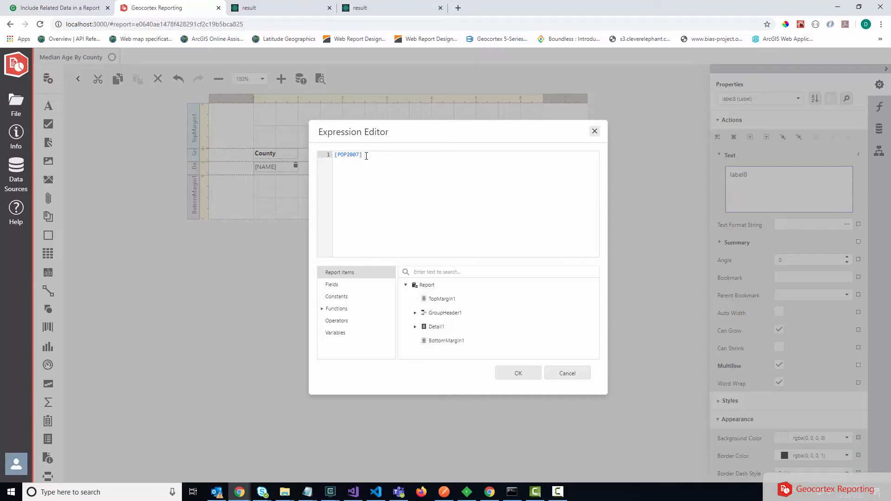
pyautogui.moveTo(366, 156); pyautogui.dragTo(331, 153)
pyautogui.press('BackSpace')
pyautogui.click(321, 311)
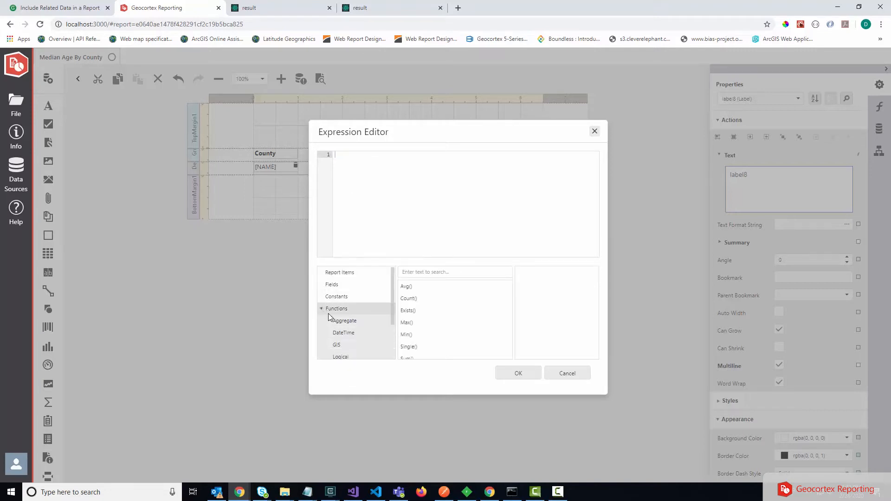
pyautogui.scroll(-2, 334, 324)
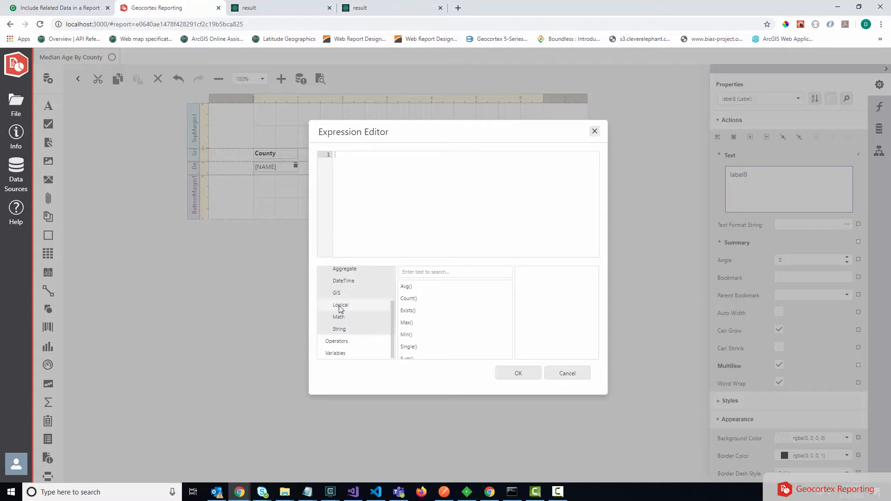
pyautogui.click(339, 305)
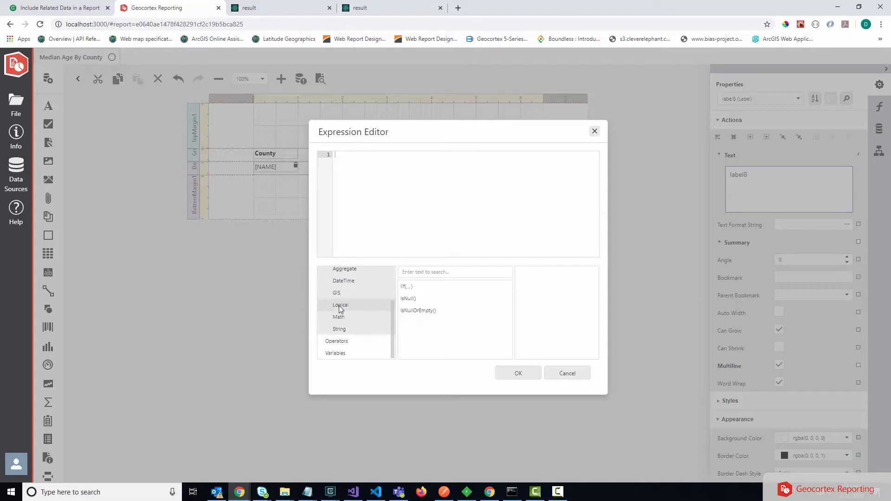
pyautogui.doubleClick(407, 287)
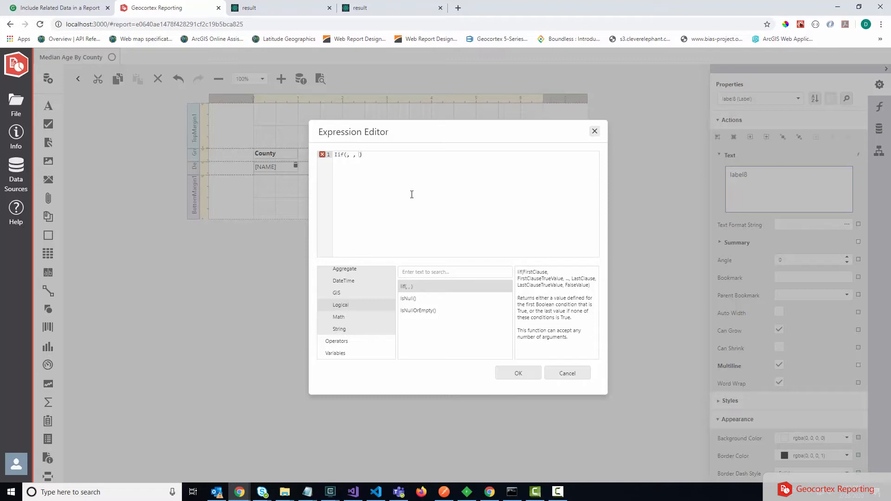
# Enter [POP2007] < 10000 as the condition of the Iif function.
pyautogui.press('Left')
pyautogui.press('Left')
pyautogui.press('Left')
pyautogui.press('Left')
pyautogui.write('[')
pyautogui.write('POP')
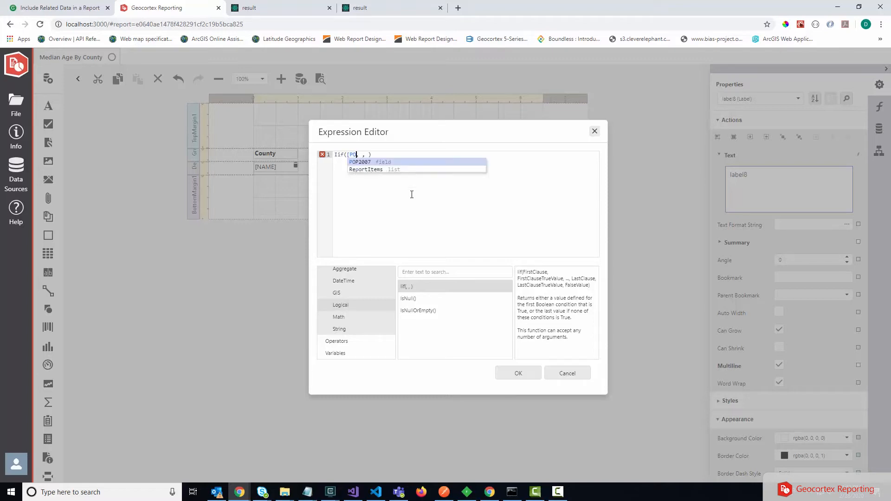
pyautogui.write('2007]')
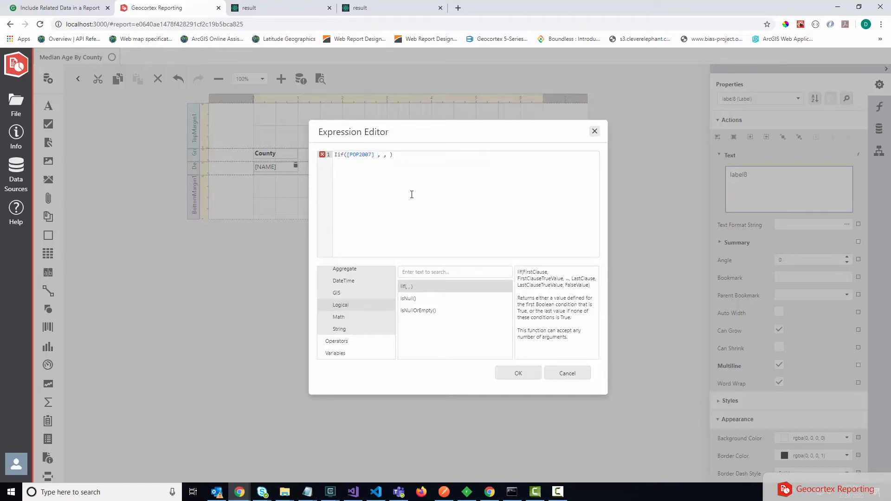
pyautogui.write(' <10000')
pyautogui.press('Left')
pyautogui.press('Left')
pyautogui.press('Left')
pyautogui.press('Left')
pyautogui.press('Left')
# Set the Iif results to 'Low' when true and 'High' otherwise, and apply the expression.
pyautogui.press('Right')
pyautogui.press('Right')
pyautogui.press('Right')
pyautogui.press('Right')
pyautogui.press('Right')
pyautogui.press('Right')
pyautogui.write("'Low'''High")
pyautogui.click(519, 373)
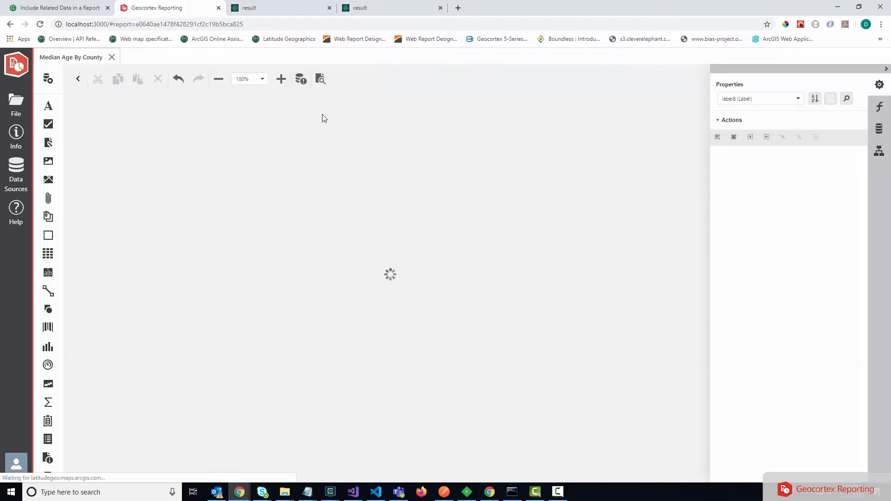
# Preview the report with stateFips 06 and compare its Population column with the earlier result.
pyautogui.click(322, 78)
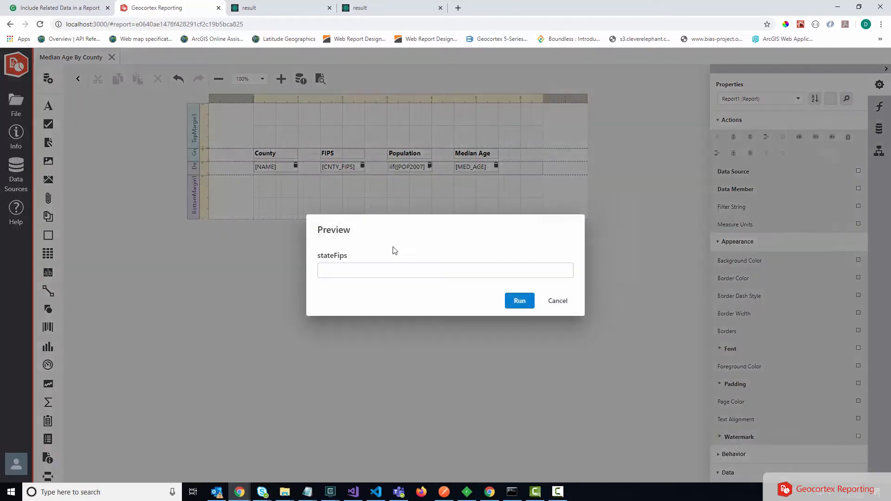
pyautogui.click(394, 267)
pyautogui.write('06')
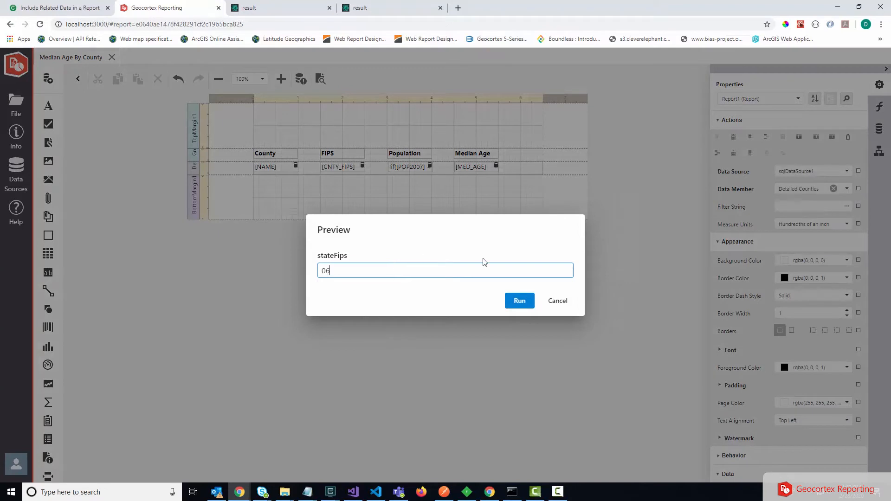
pyautogui.click(525, 306)
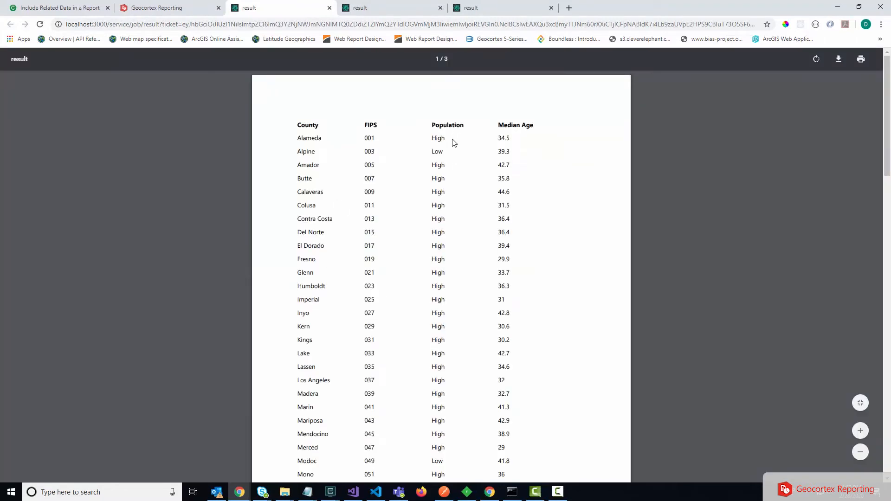
pyautogui.click(394, 9)
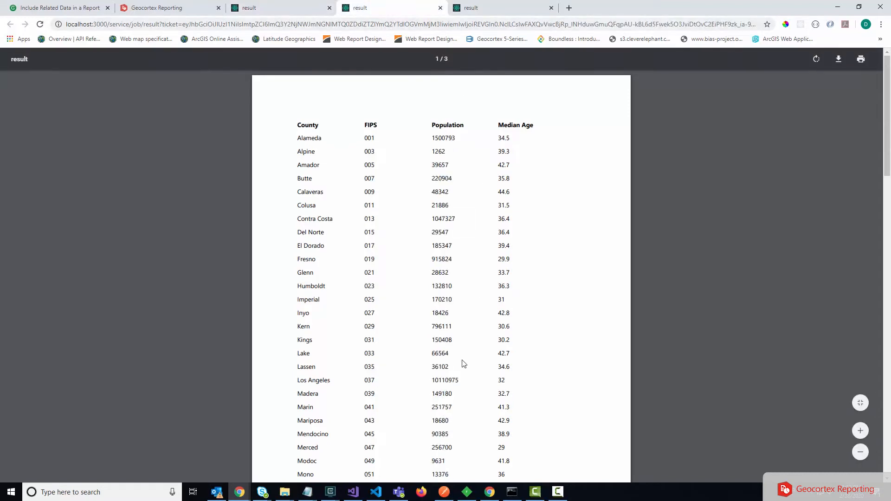
# In the designer, extend the Population label's Iif expression with the clause [POP2007] < 50000, 'Med' before 'High', and apply it.
pyautogui.click(173, 9)
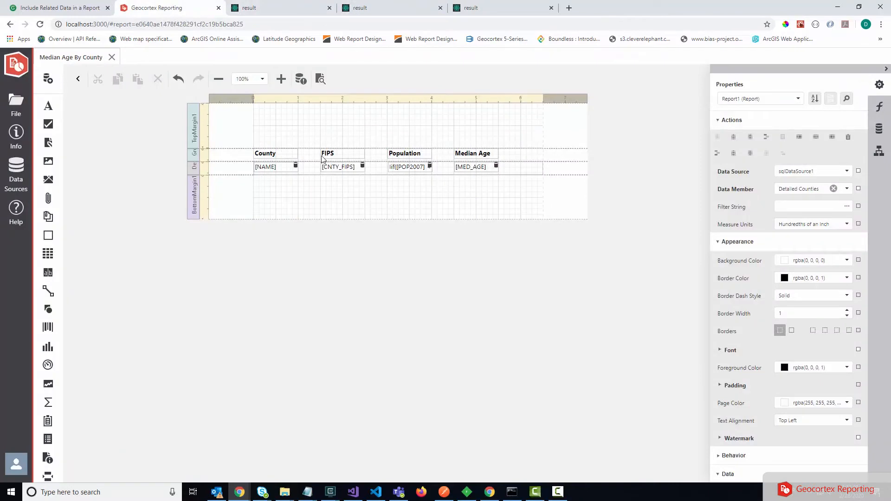
pyautogui.click(414, 170)
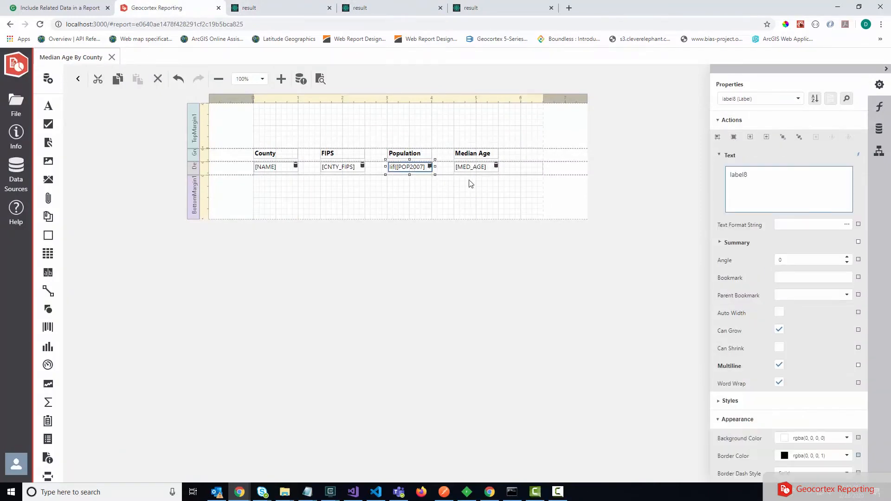
pyautogui.click(860, 156)
pyautogui.click(816, 176)
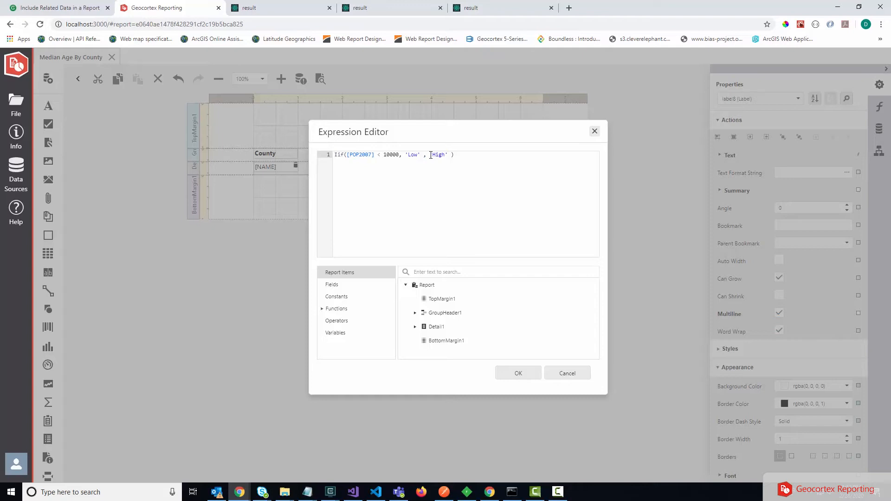
pyautogui.write('[POP2007')
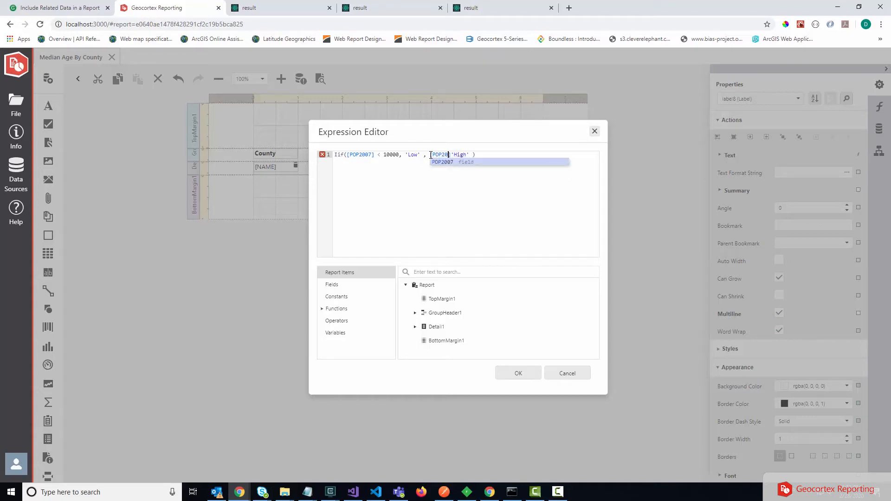
pyautogui.write('] ')
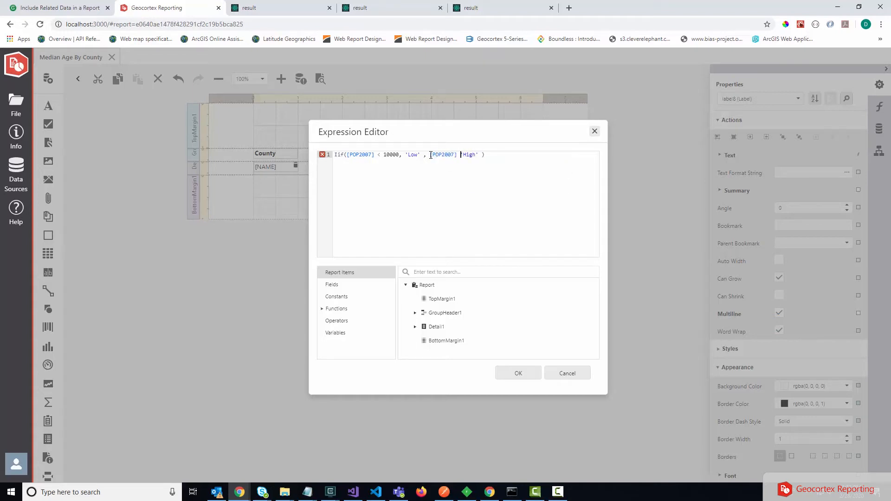
pyautogui.write("< 50000, 'Med',")
pyautogui.click(515, 376)
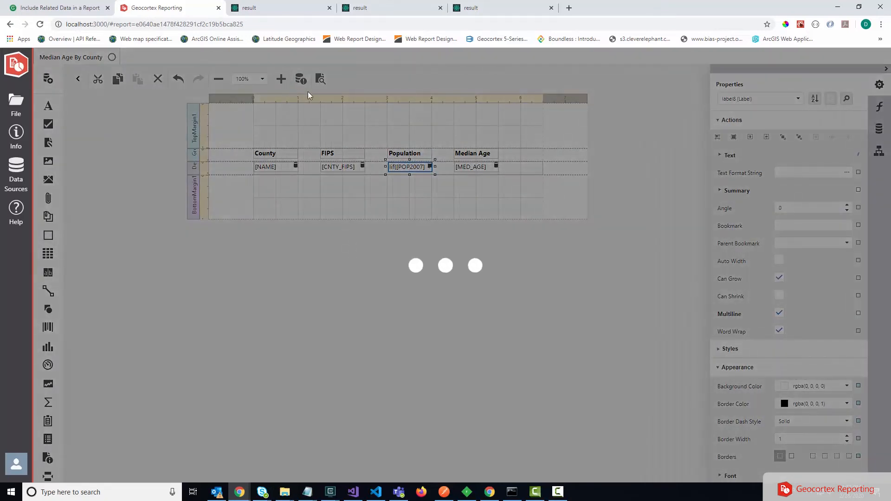
# Preview the report for stateFips 06 to check the Low, Med and High population categories.
pyautogui.click(321, 82)
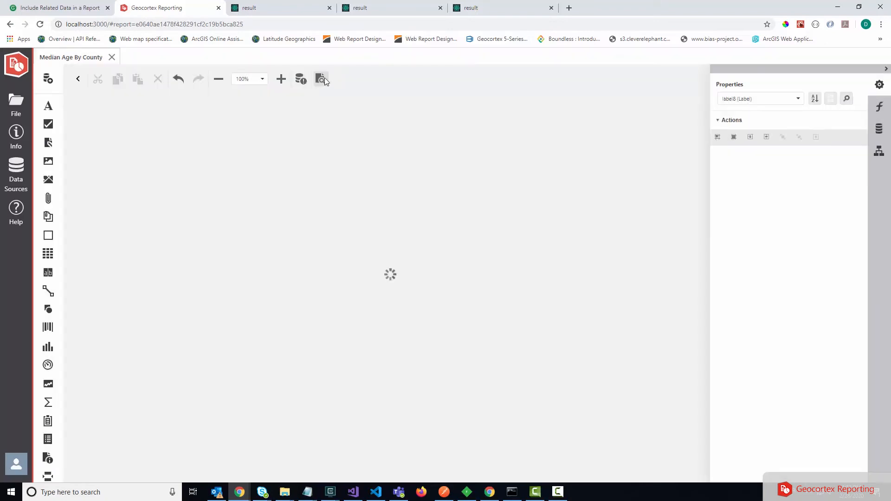
pyautogui.click(378, 267)
pyautogui.write('16')
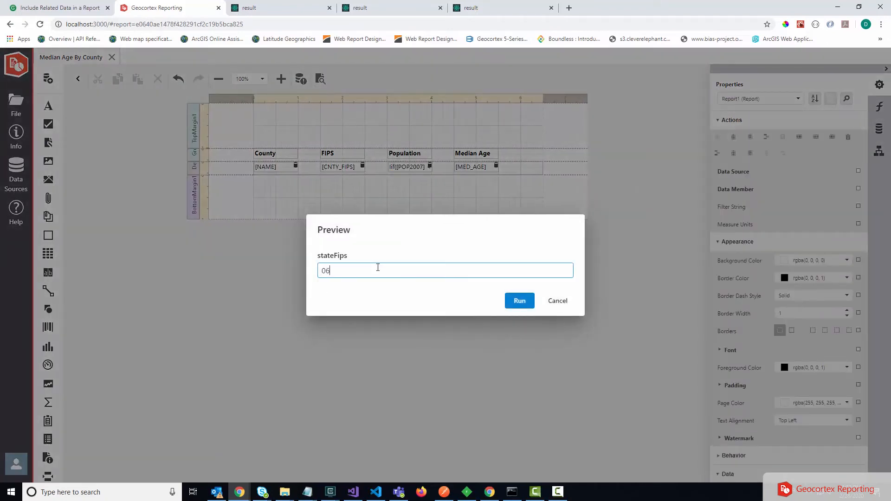
pyautogui.click(518, 301)
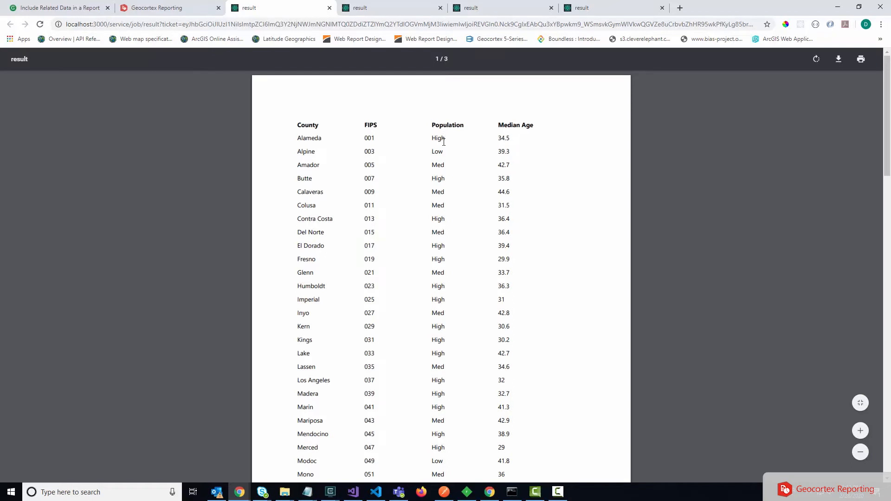
# Return to the designer and review the Population label's text expression without changing it.
pyautogui.click(191, 8)
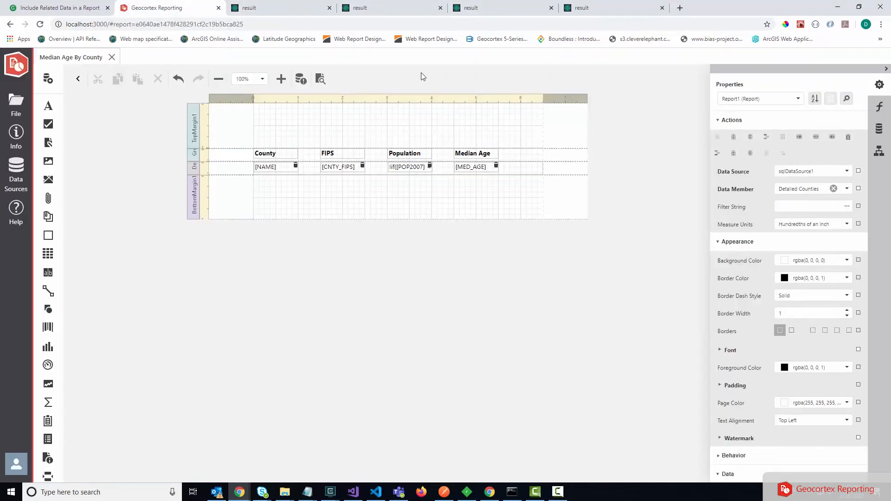
pyautogui.click(403, 173)
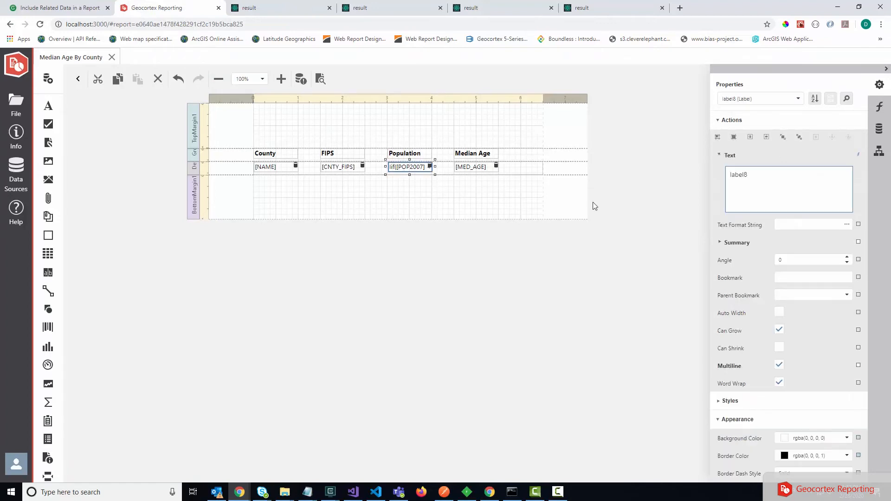
pyautogui.click(858, 156)
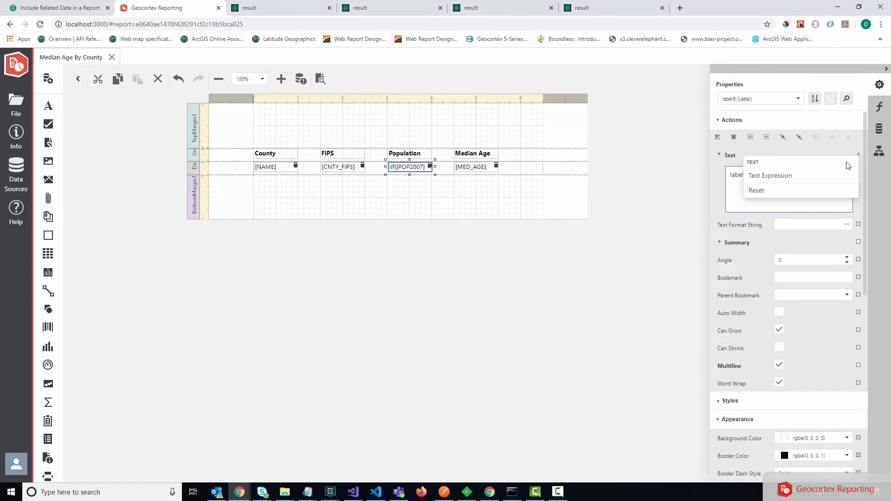
pyautogui.click(783, 177)
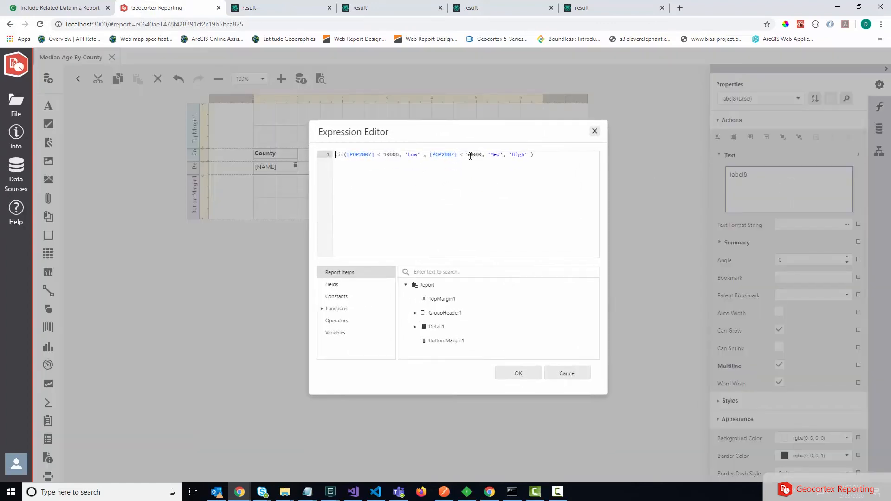
pyautogui.click(561, 377)
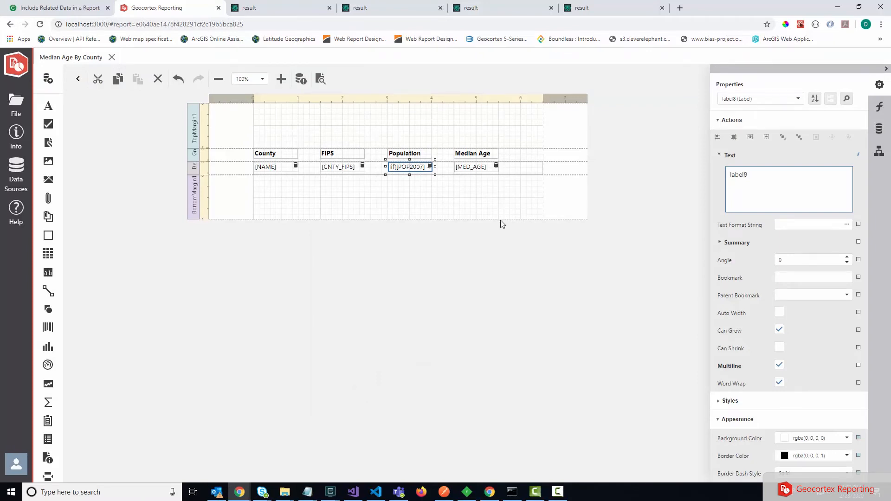
# Start a foreground color expression for the [MED_AGE] label by inserting the logical Iif function.
pyautogui.click(475, 168)
pyautogui.click(882, 109)
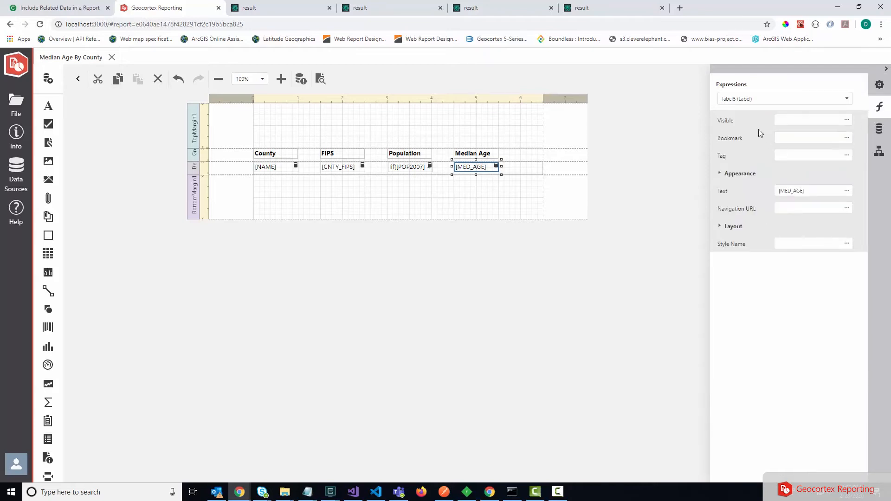
pyautogui.click(720, 174)
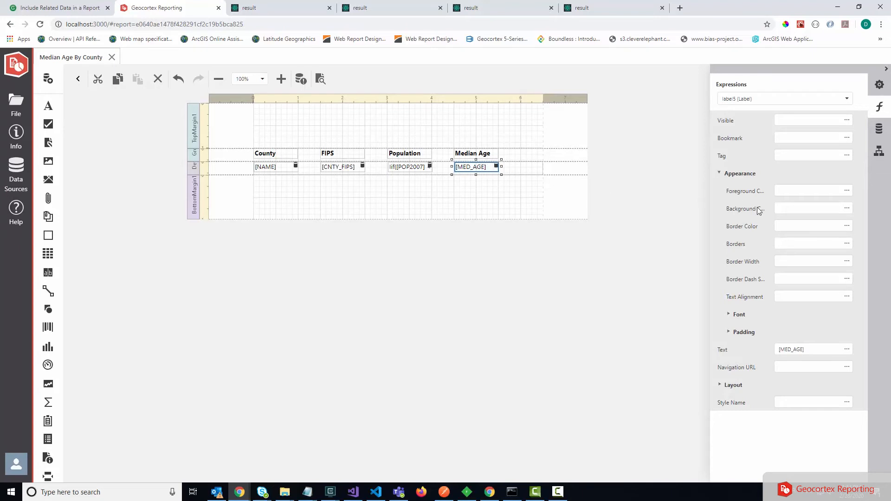
pyautogui.click(848, 192)
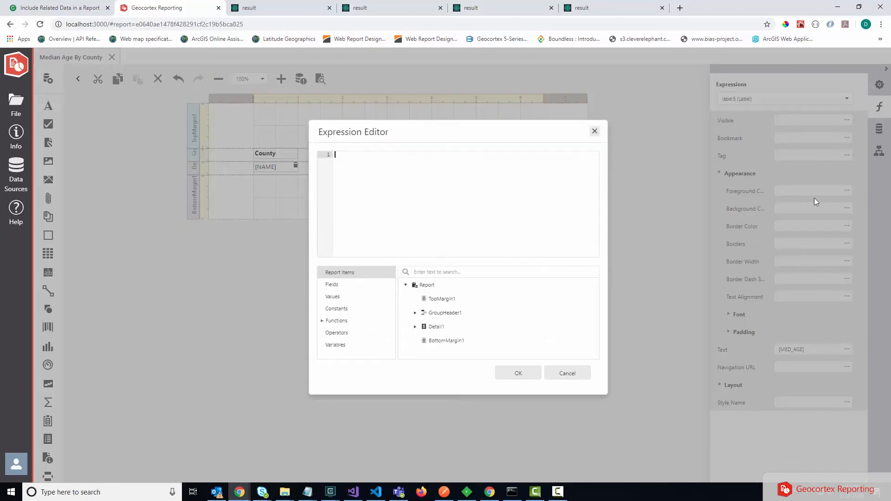
pyautogui.click(323, 321)
pyautogui.scroll(-1, 343, 325)
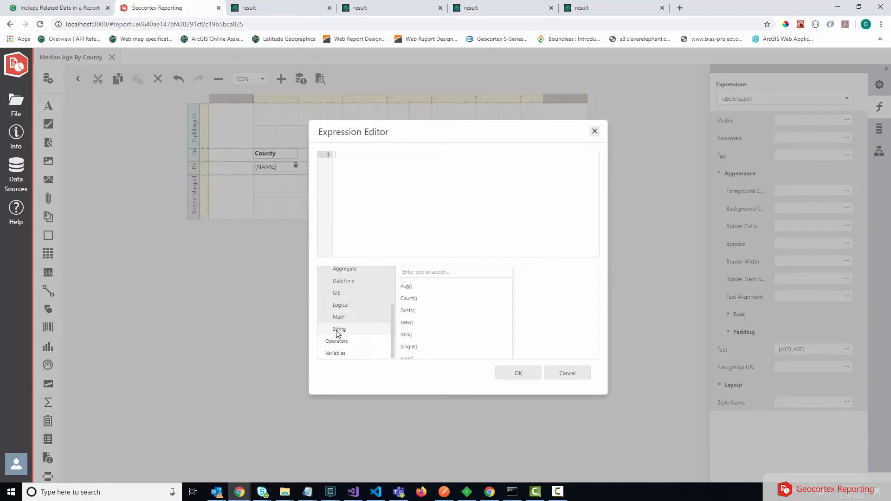
pyautogui.click(358, 304)
pyautogui.doubleClick(406, 286)
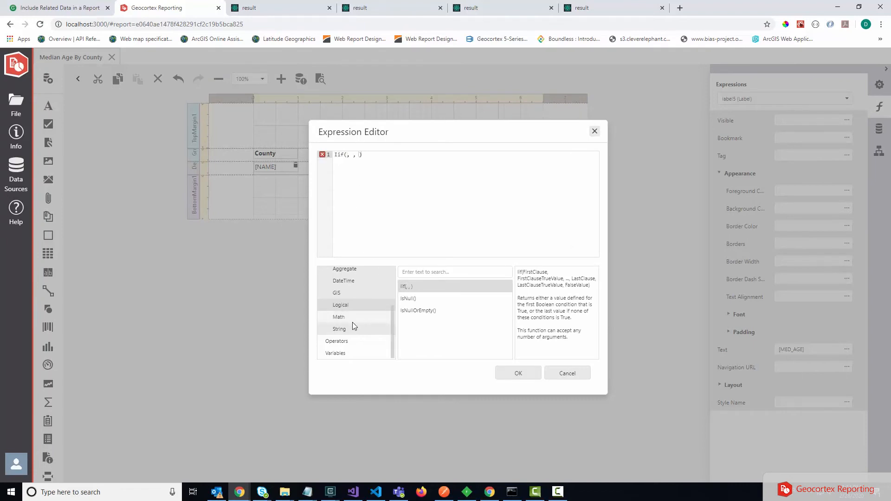
# Complete the foreground color expression as Iif([MED_AGE] > 40, 'green', 'black'), apply it and save the report.
pyautogui.scroll(1, 352, 322)
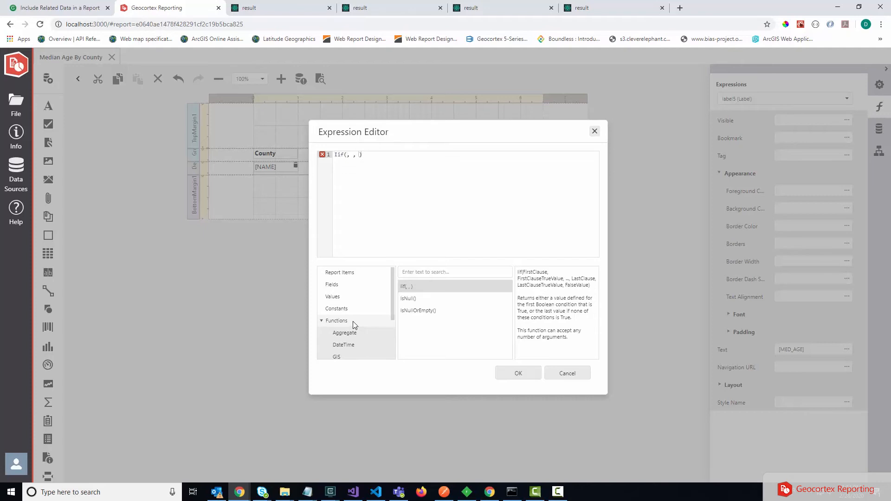
pyautogui.click(344, 289)
pyautogui.click(434, 302)
pyautogui.doubleClick(433, 301)
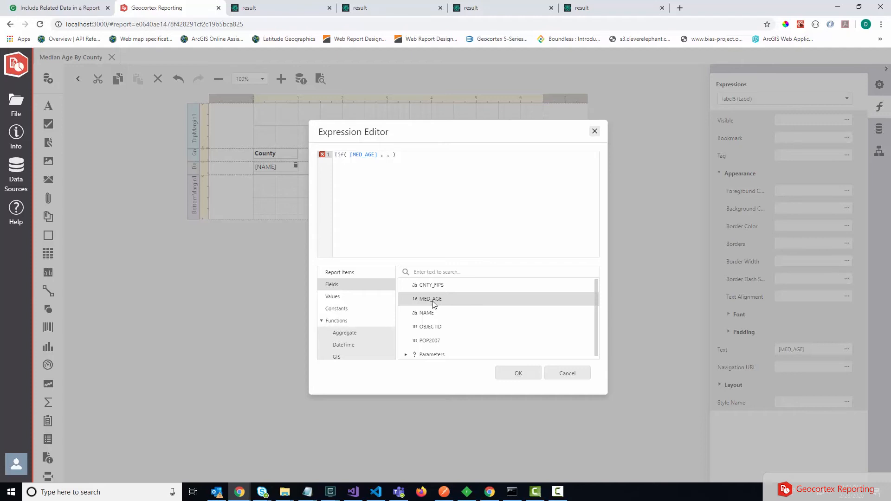
pyautogui.write("> 40, 'green' , 'black'")
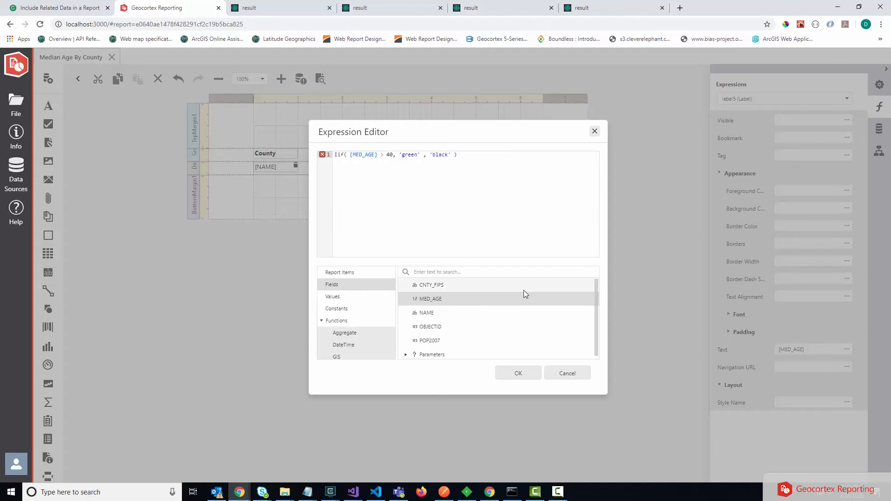
pyautogui.click(521, 376)
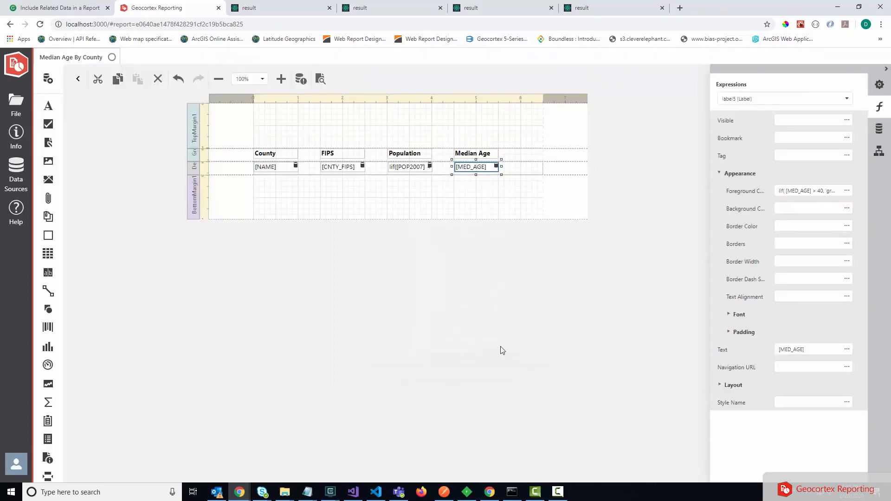
pyautogui.hotkey('ctrl', 's')
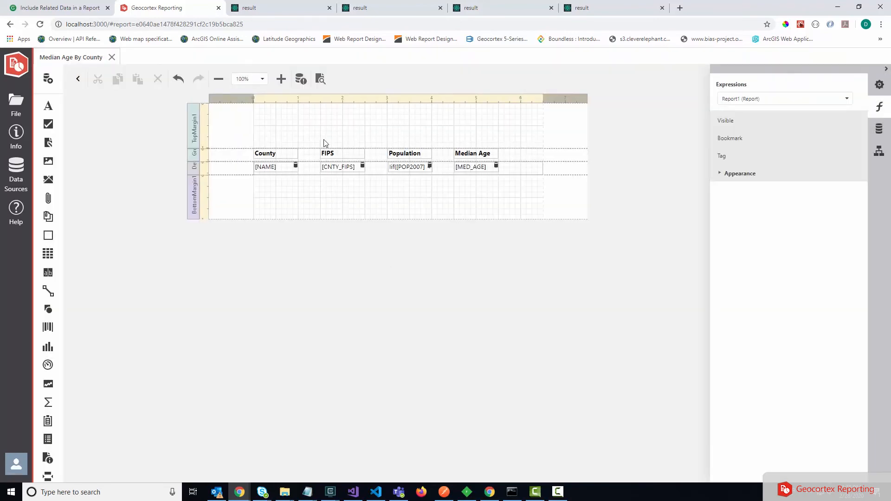
# Preview the report for stateFips 06 and check the text colors in the Median Age column.
pyautogui.click(320, 79)
pyautogui.click(373, 269)
pyautogui.write('16')
pyautogui.click(518, 300)
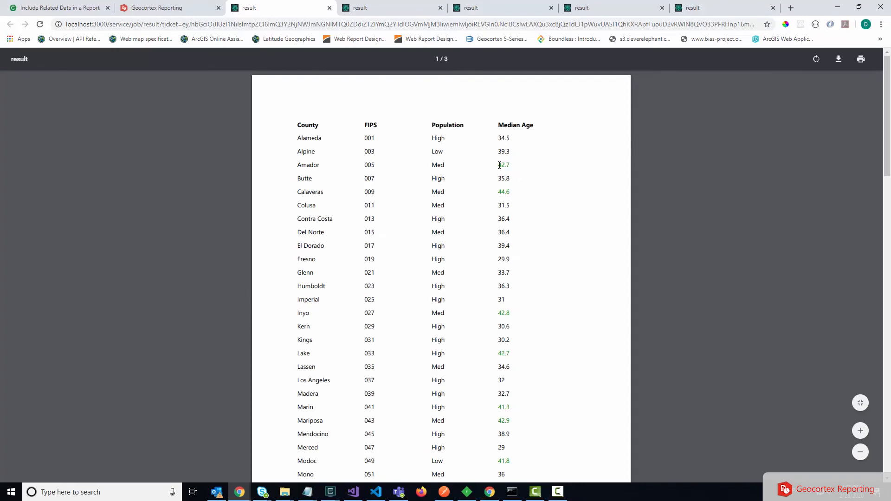
pyautogui.moveTo(499, 165); pyautogui.dragTo(514, 167)
# Return to the designer and start a font Bold expression for the [MED_AGE] label with the logical Iif function.
pyautogui.click(171, 11)
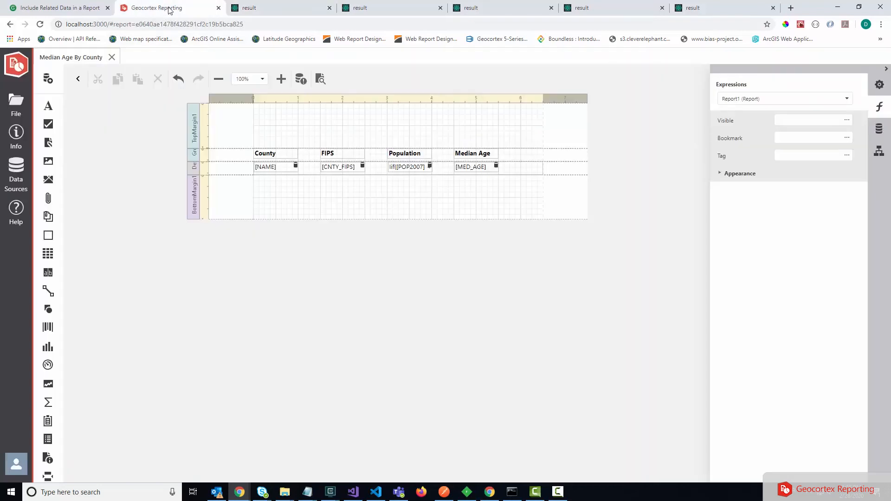
pyautogui.click(481, 168)
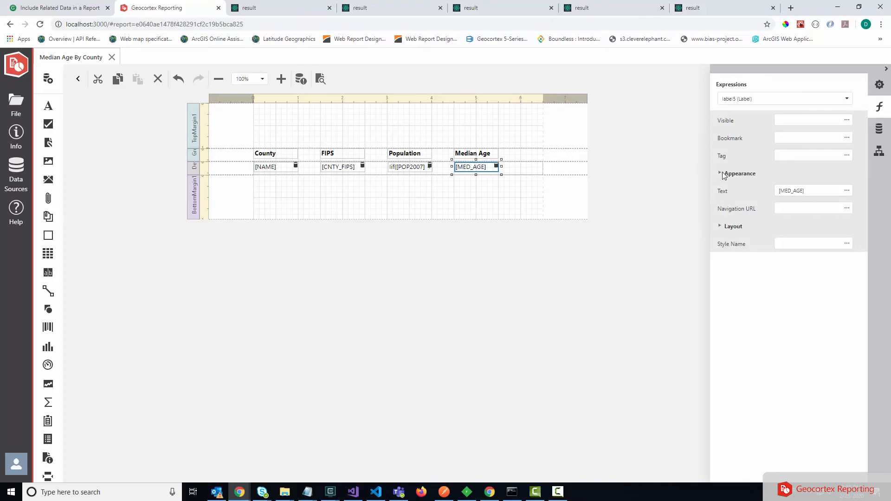
pyautogui.click(722, 174)
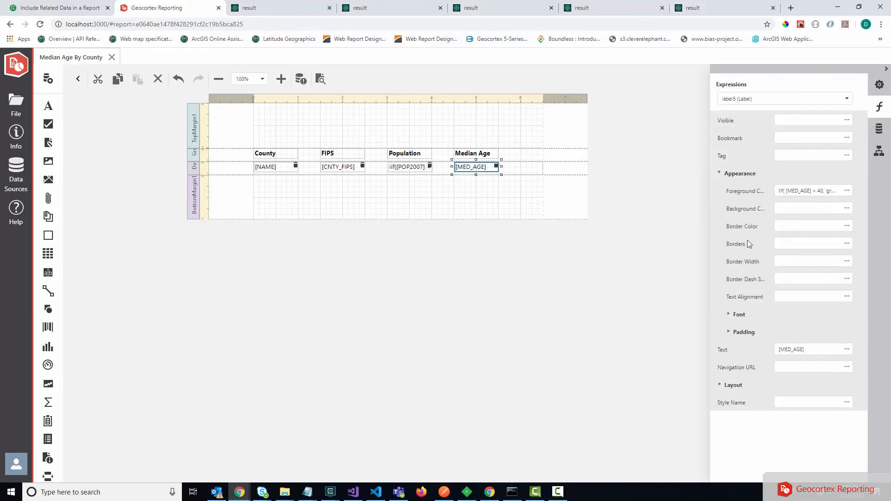
pyautogui.click(728, 315)
pyautogui.scroll(-1, 746, 262)
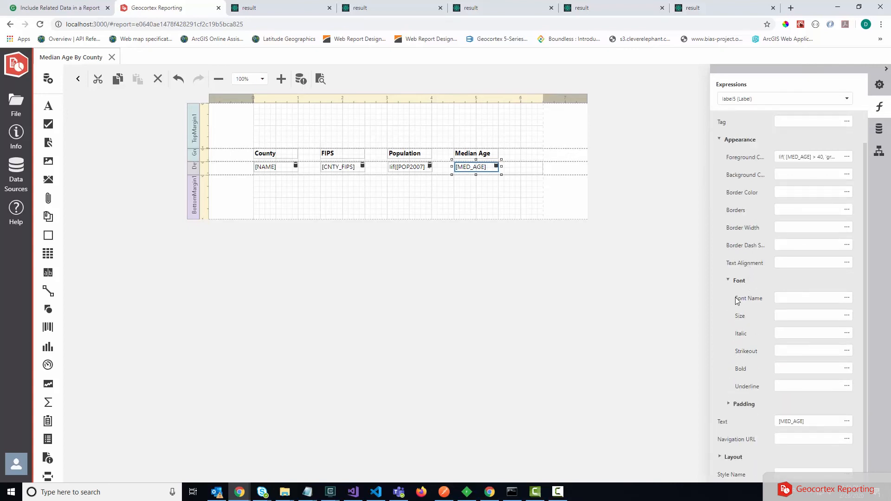
pyautogui.click(847, 370)
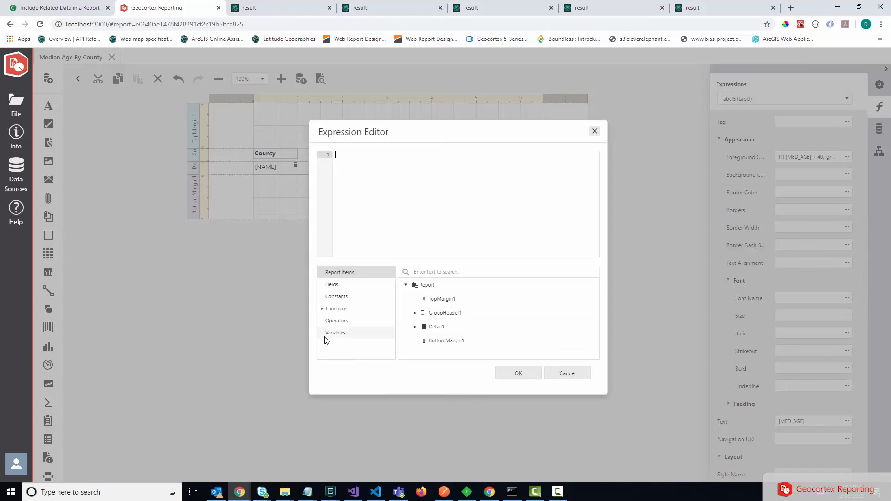
pyautogui.click(321, 310)
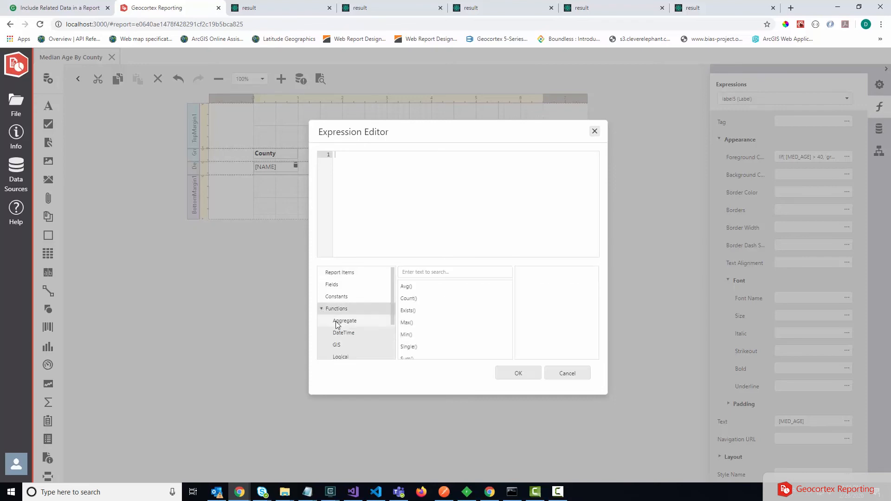
pyautogui.scroll(-2, 335, 321)
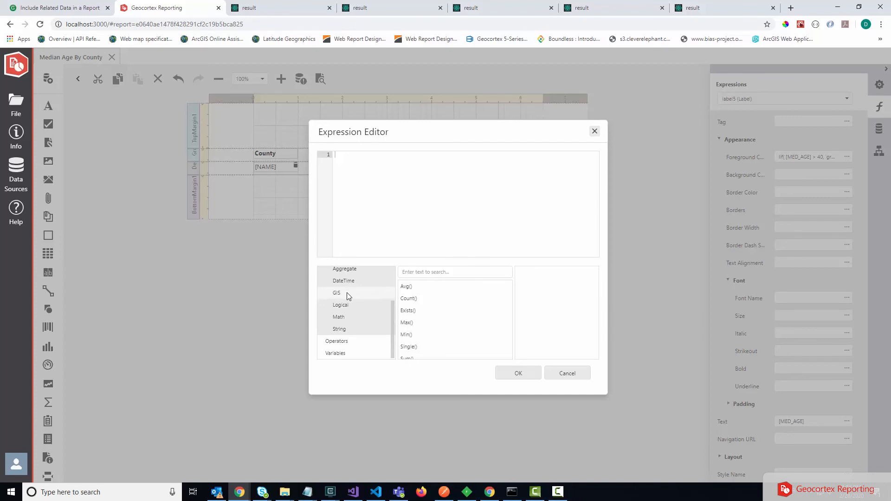
pyautogui.click(349, 305)
pyautogui.doubleClick(411, 289)
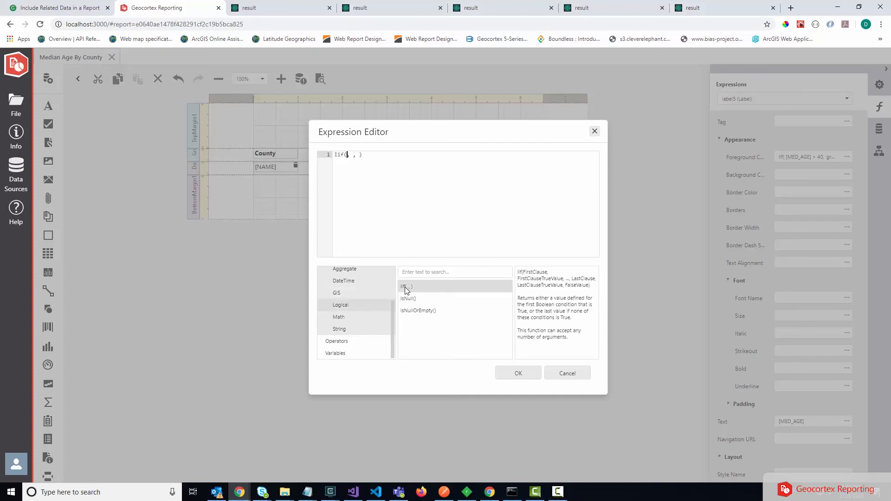
# Fill in the Bold expression as Iif([MED_AGE] < 40, True, False).
pyautogui.scroll(2, 362, 300)
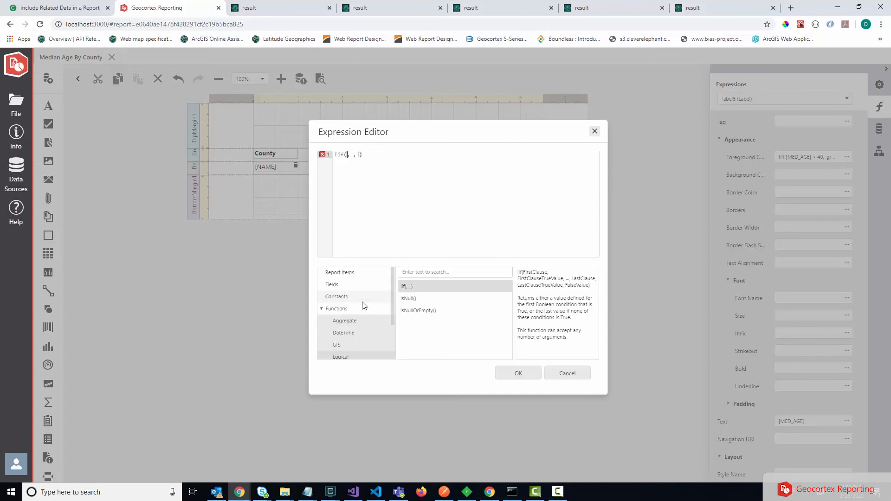
pyautogui.click(333, 284)
pyautogui.doubleClick(428, 299)
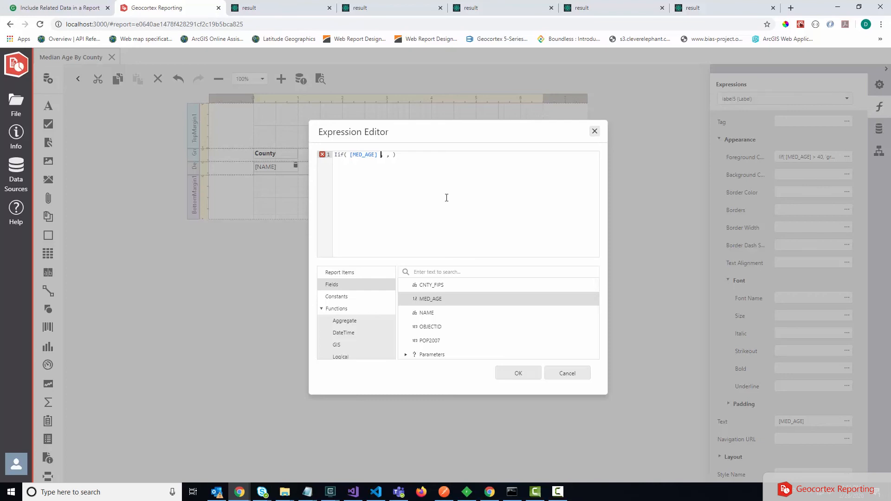
pyautogui.write('< 40, True , False')
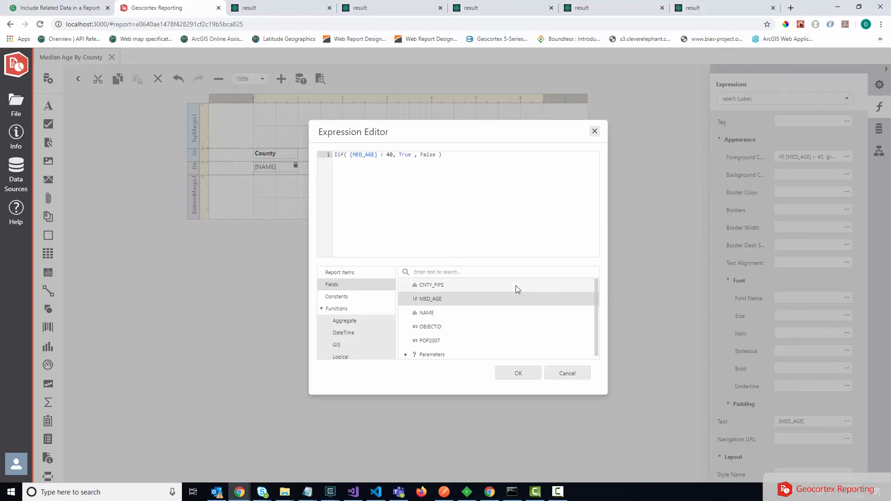
# Remove the False argument to inspect the editor's syntax error hint, re-enter False and apply the Bold expression.
pyautogui.press('BackSpace')
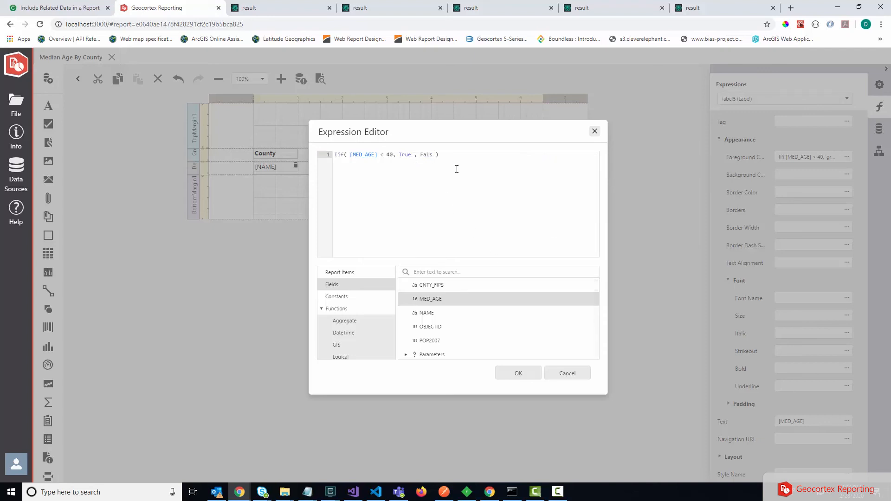
pyautogui.press('BackSpace')
pyautogui.press('BackSpace')
pyautogui.press('BackSpace')
pyautogui.press('BackSpace')
pyautogui.moveTo(322, 158)
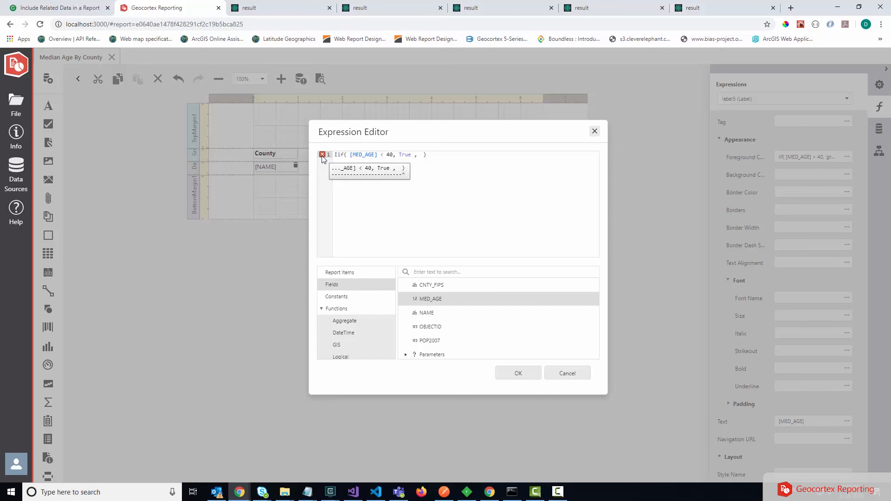
pyautogui.write('False')
pyautogui.click(515, 372)
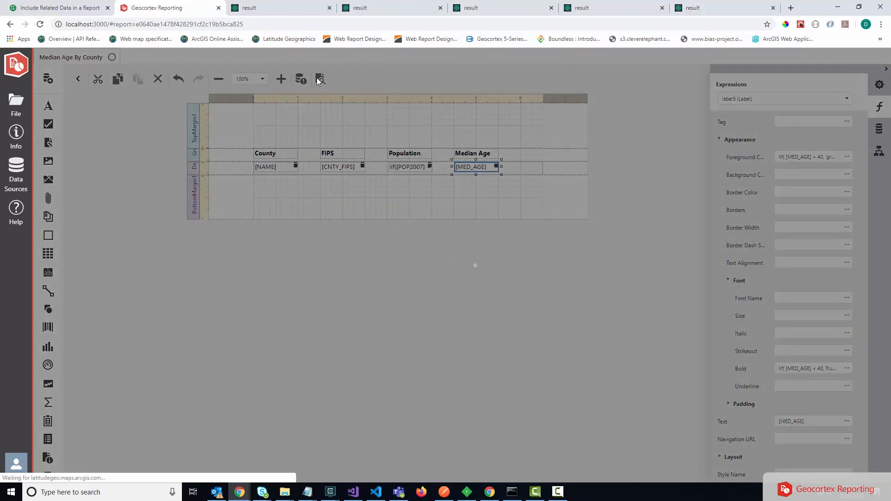
# Preview the report for stateFips 06 and check the bold and colored values in the Median Age column.
pyautogui.click(321, 79)
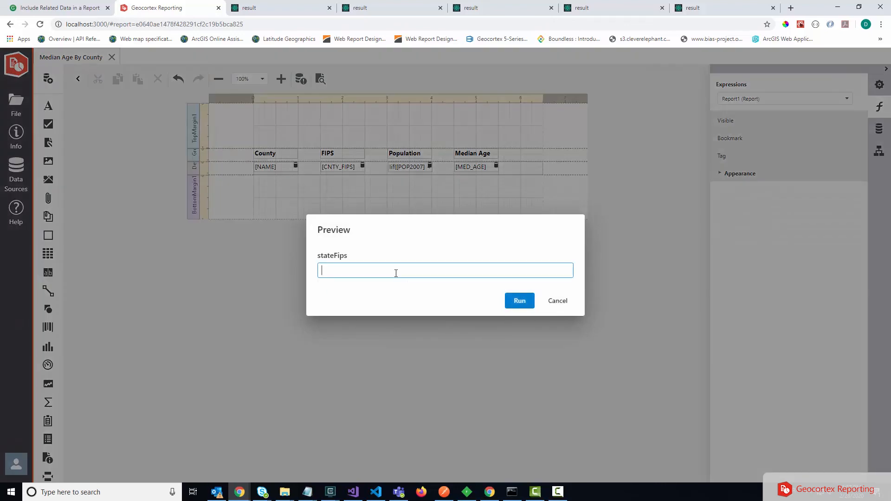
pyautogui.click(396, 272)
pyautogui.write('16')
pyautogui.click(519, 301)
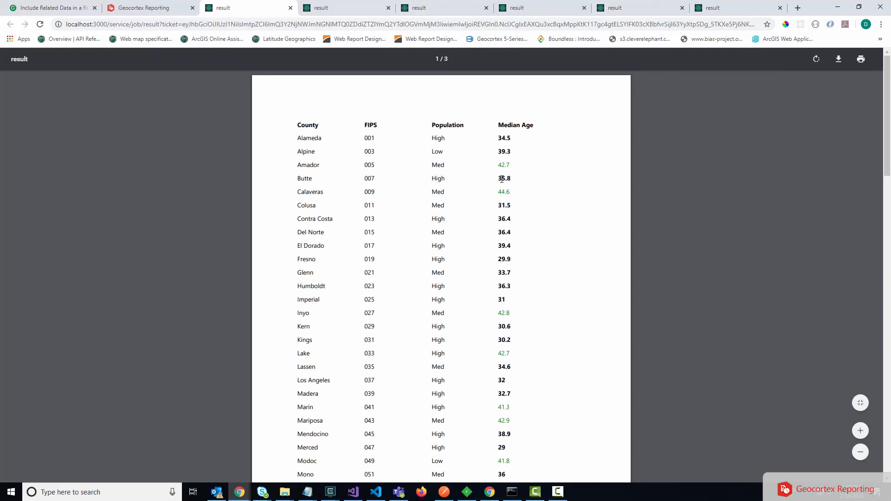
pyautogui.moveTo(497, 179); pyautogui.dragTo(511, 165)
# Return to the designer and review the appearance and font expressions of the [MED_AGE] label.
pyautogui.click(144, 8)
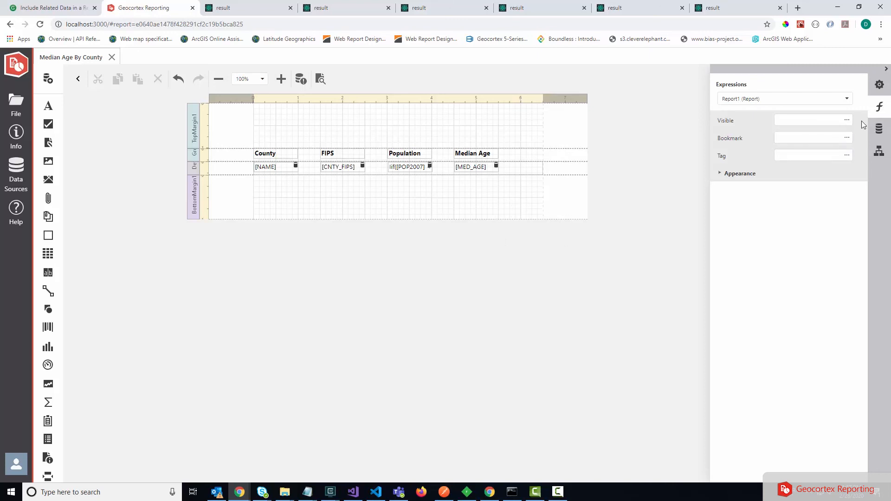
pyautogui.click(476, 170)
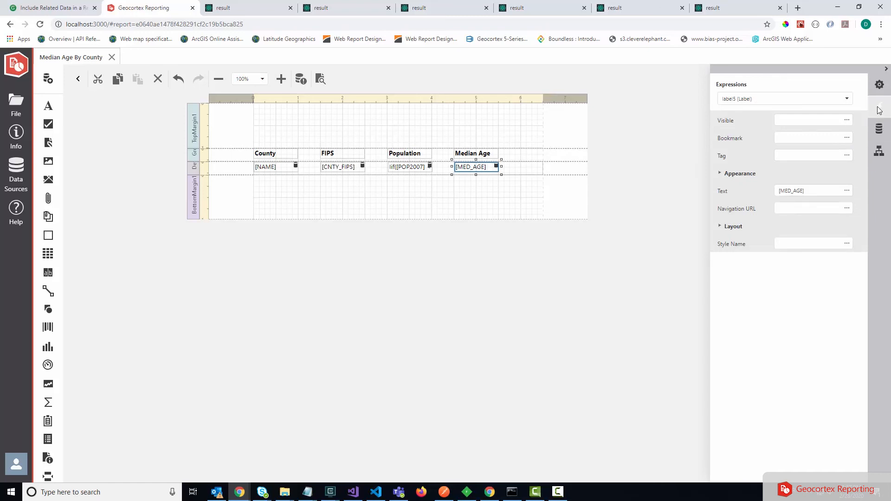
pyautogui.click(720, 174)
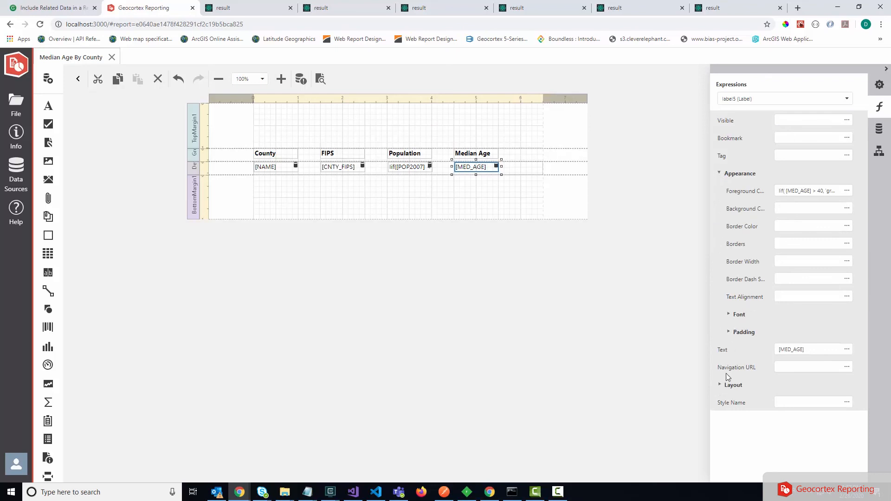
pyautogui.click(729, 314)
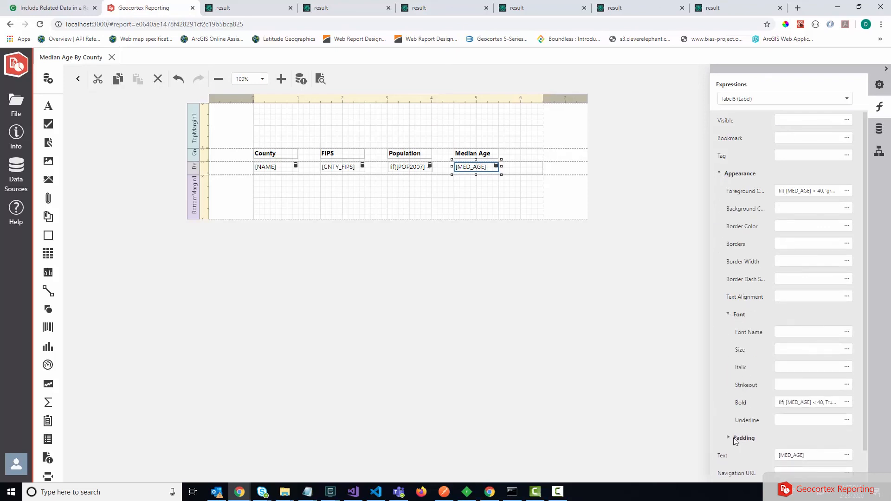